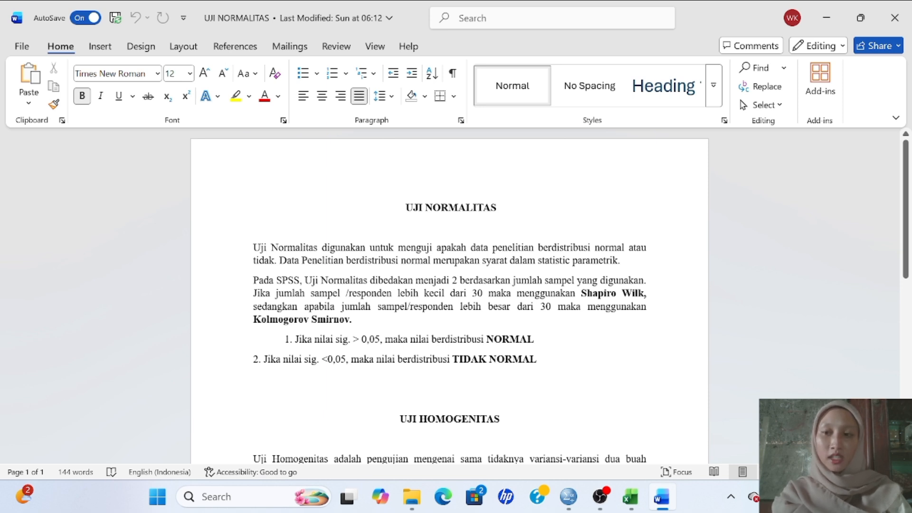
Step: Switch to the Excel score table and copy the Kelas_A and Kelas_B values in the range B2:E22
left_click_drag(905, 269, 906, 365)
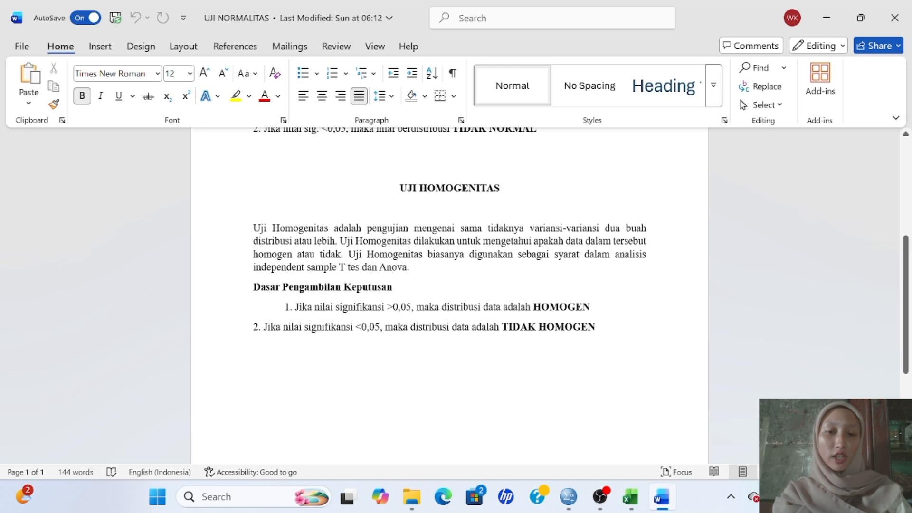
key("alt+Tab")
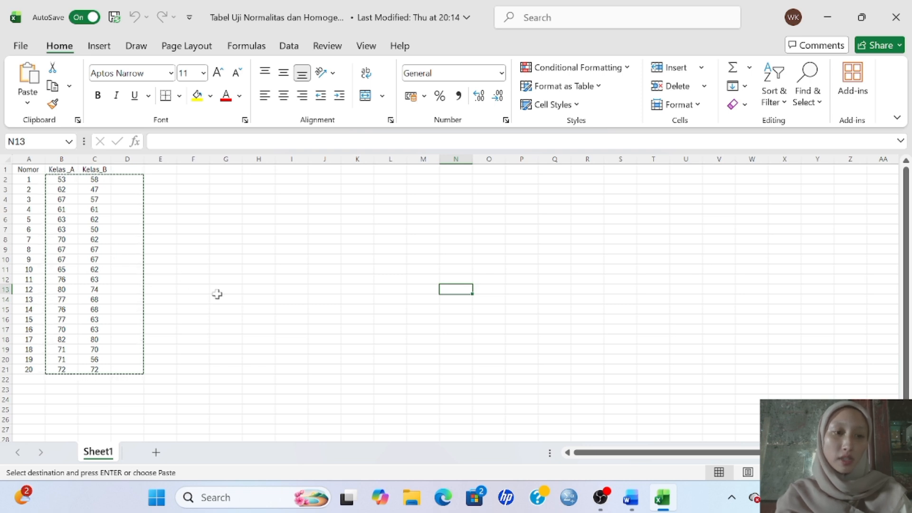
left_click(56, 181)
left_click_drag(57, 182, 145, 376)
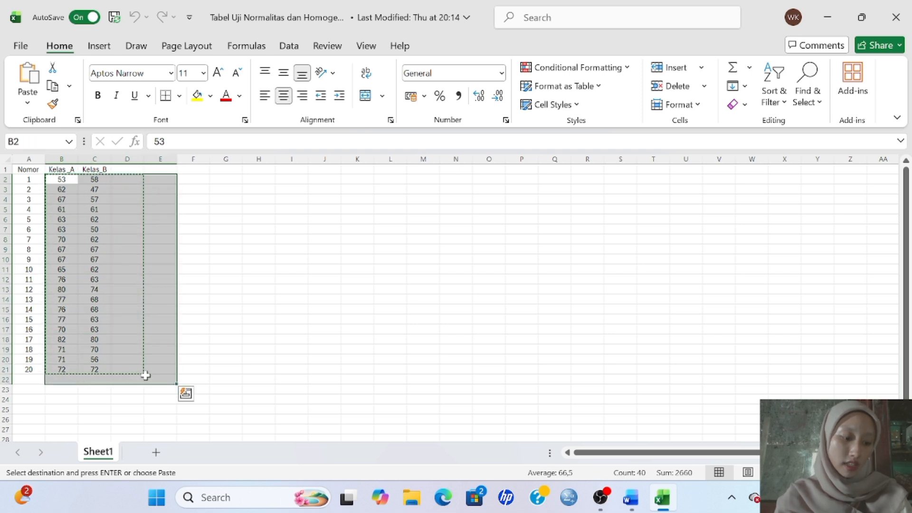
key("ctrl+c")
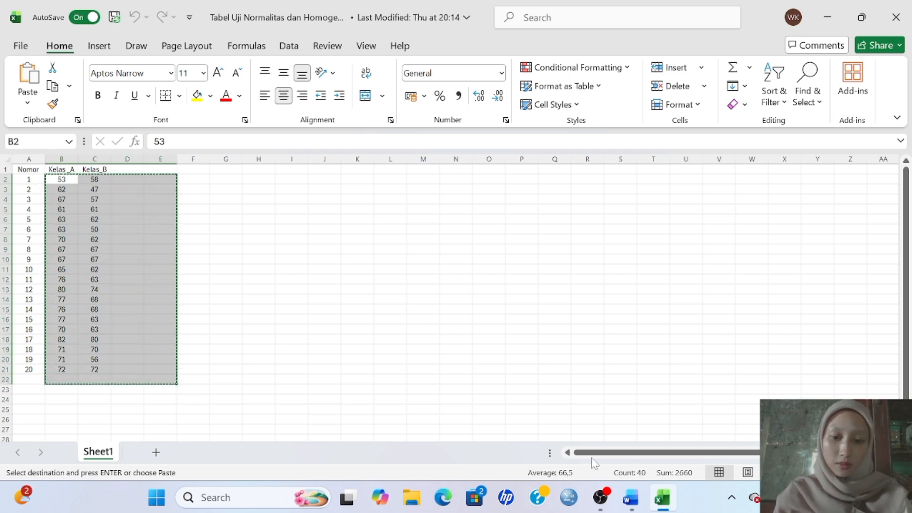
Step: Switch to IBM SPSS Statistics, dismiss the welcome dialog and show the variable definitions of the empty dataset
left_click(569, 498)
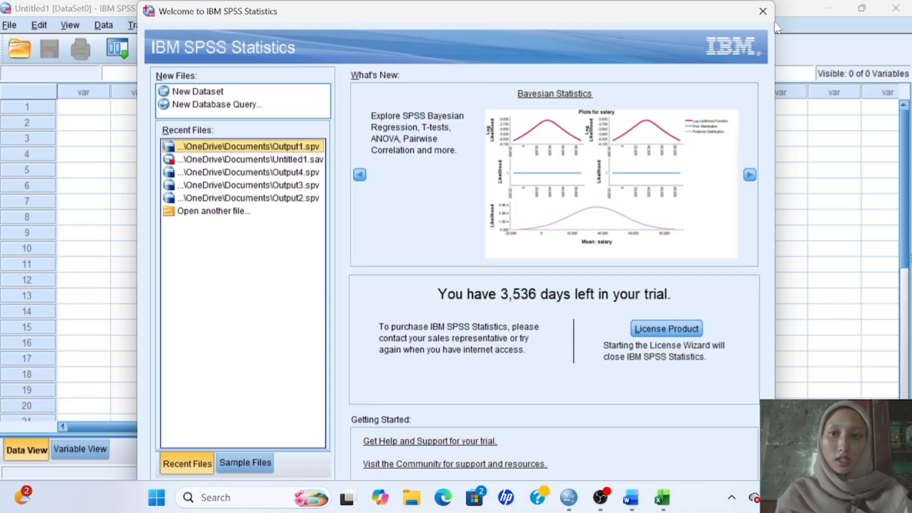
left_click(763, 11)
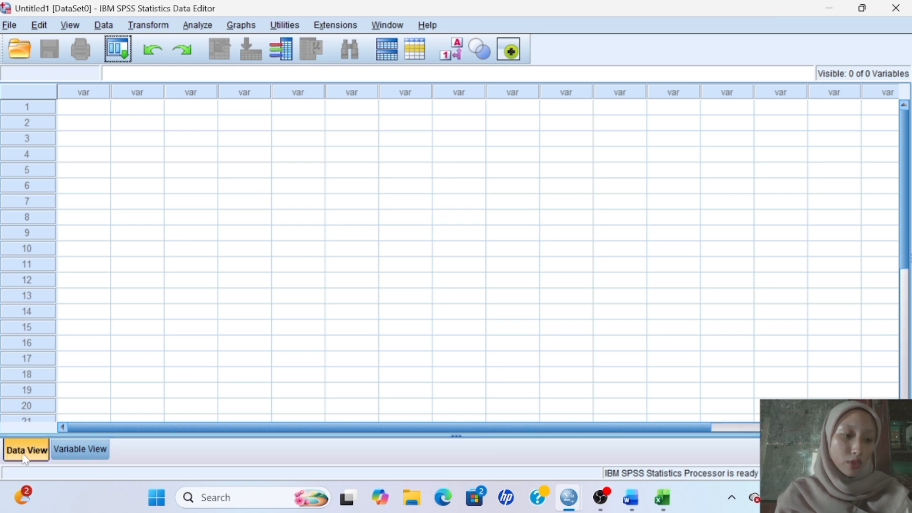
left_click(70, 455)
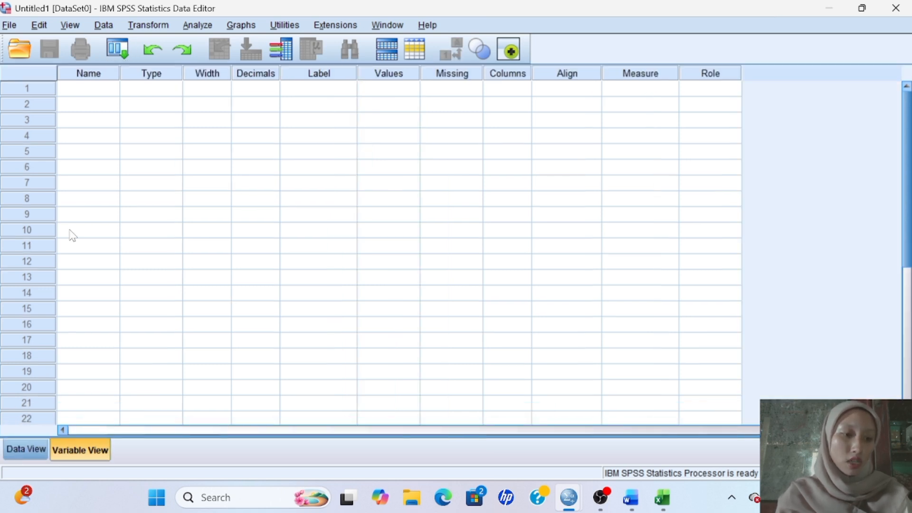
Step: Define two variables named Kelas_A and Kelas_B in the first two rows
left_click(74, 93)
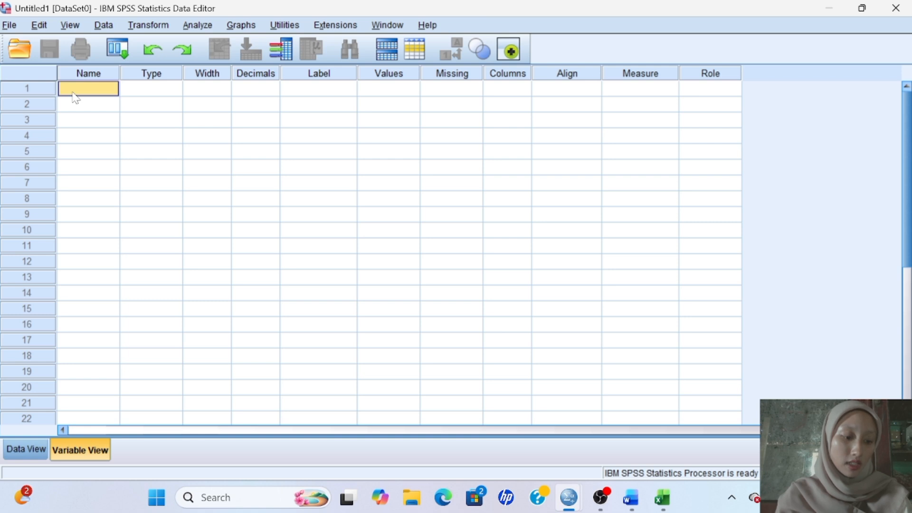
type("Kelas")
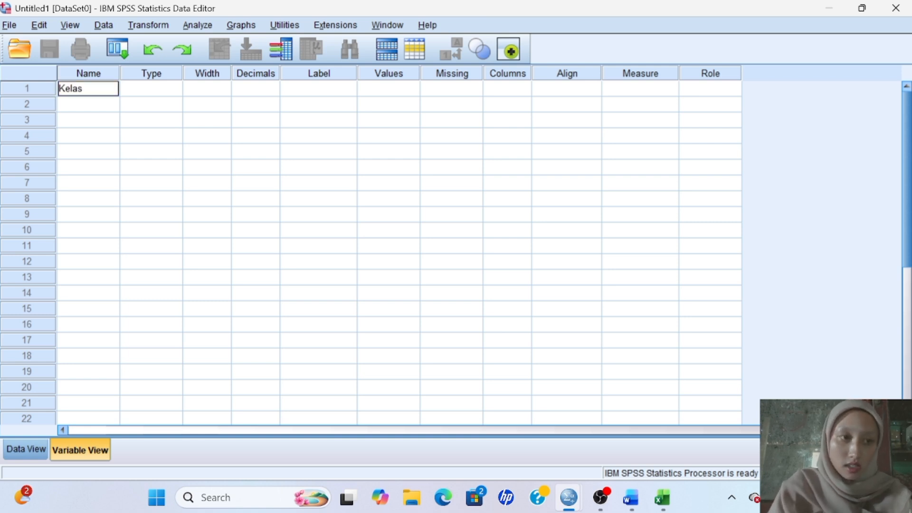
type("_")
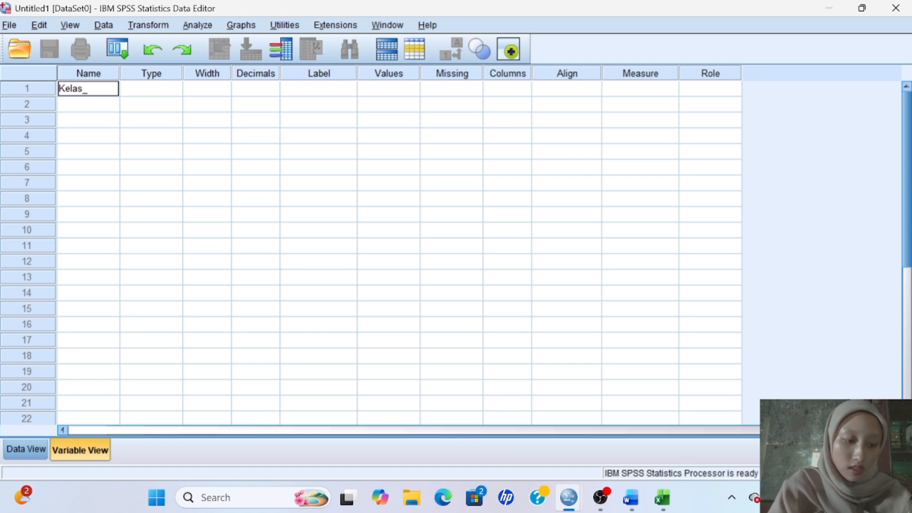
type("A")
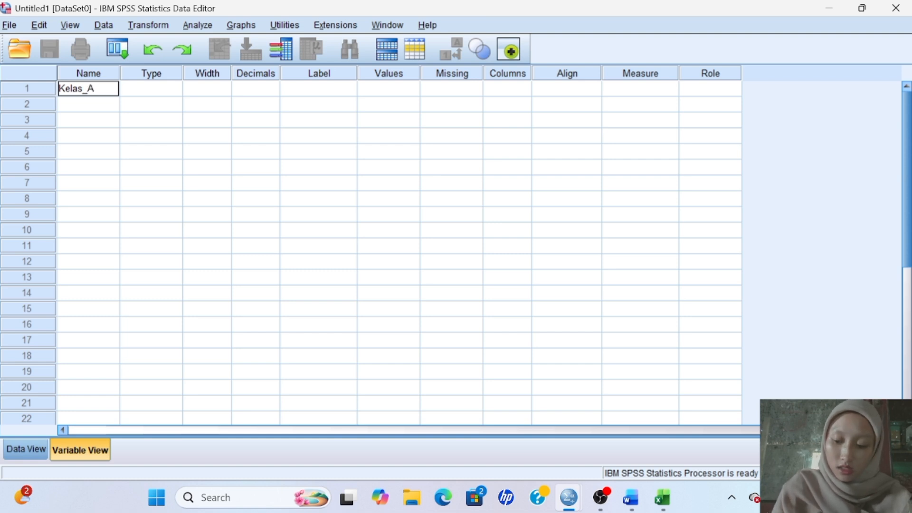
key("Return")
left_click(75, 101)
type("Kel")
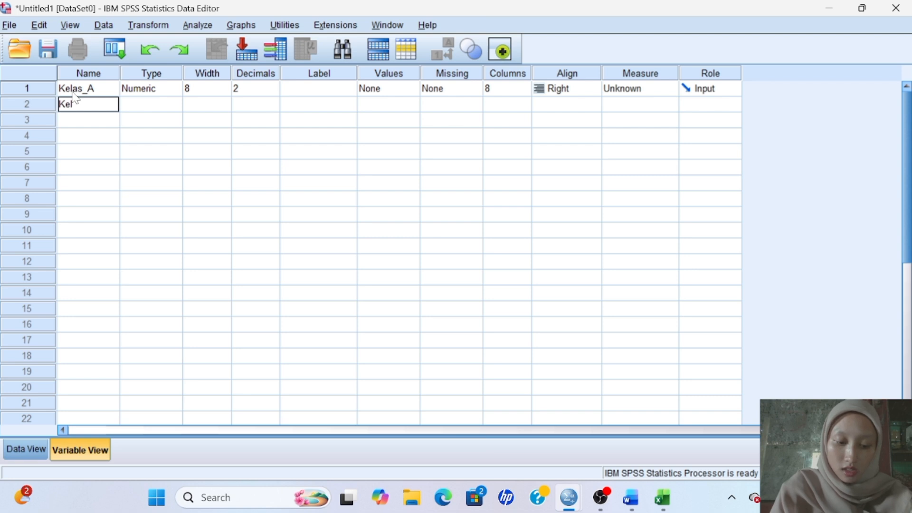
type("as_B")
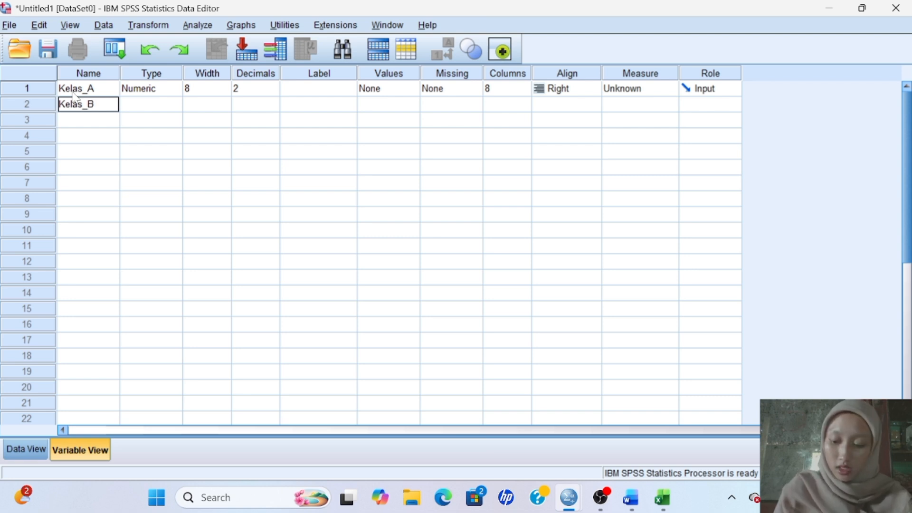
key("Return")
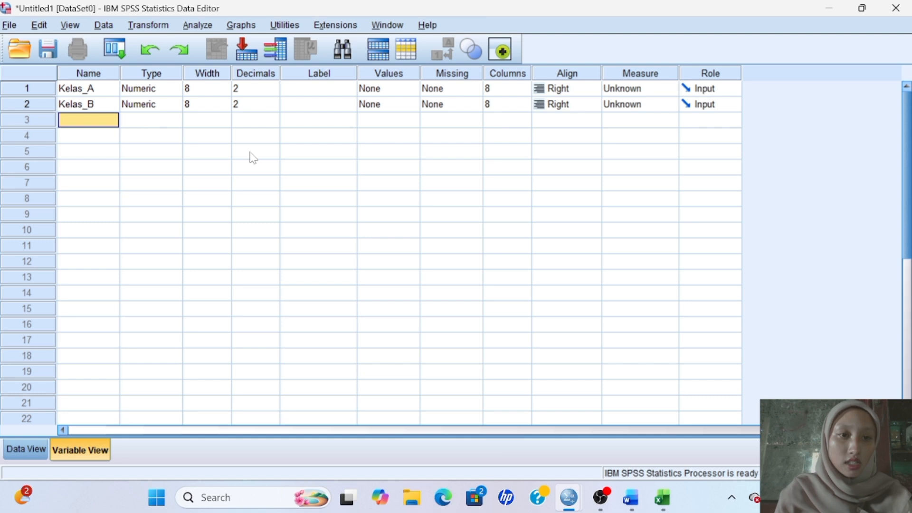
Step: Set the decimals of both Kelas_A and Kelas_B to 0
left_click(276, 93)
left_click(276, 93)
left_click(275, 92)
left_click(266, 105)
left_click(275, 107)
left_click(275, 108)
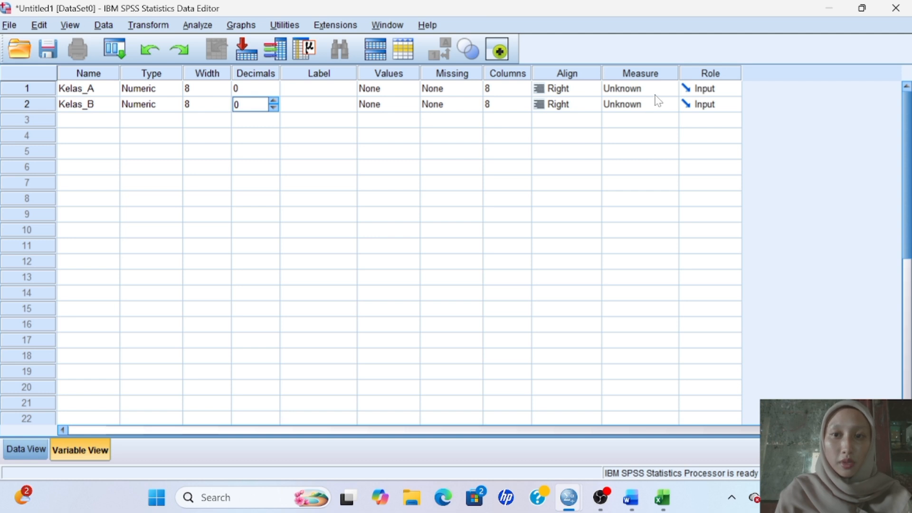
Step: Set the measurement level of both Kelas_A and Kelas_B to Scale
left_click(671, 89)
left_click(677, 102)
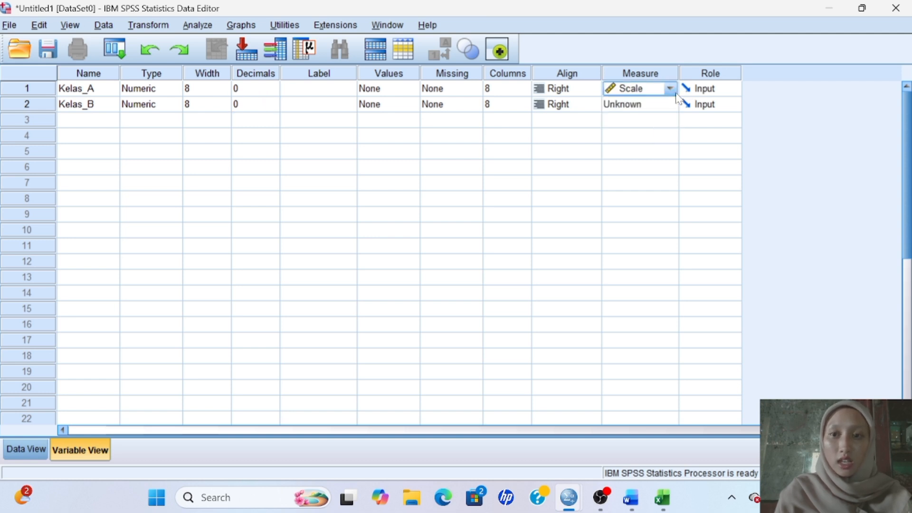
left_click(673, 107)
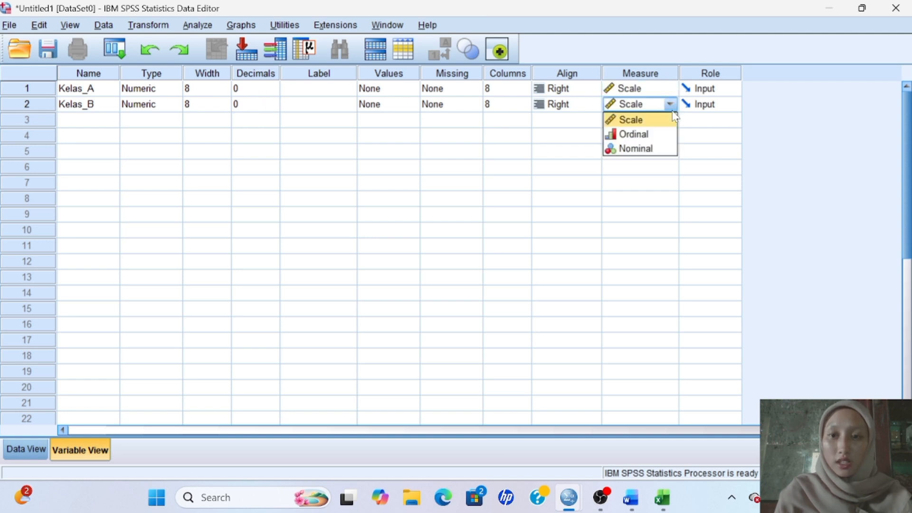
left_click(663, 120)
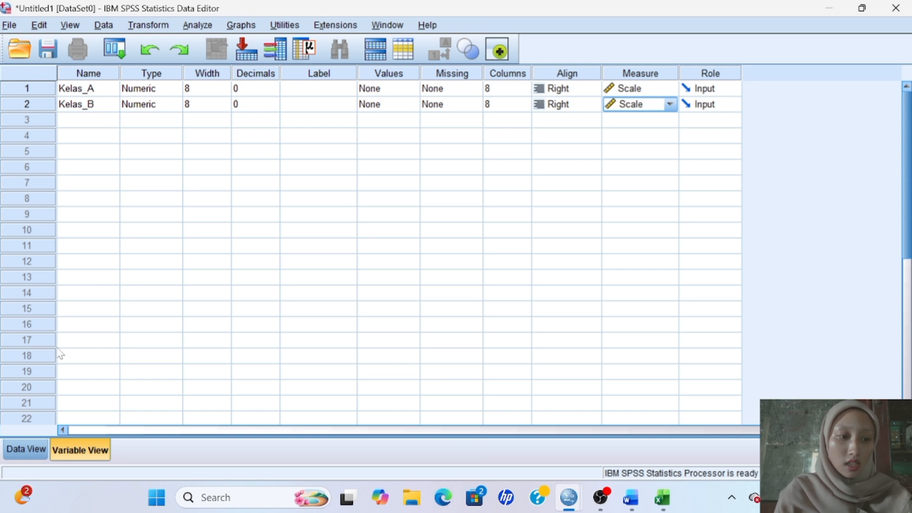
Step: Paste the copied scores into the data grid, starting at row 1 of Kelas_A
left_click(11, 455)
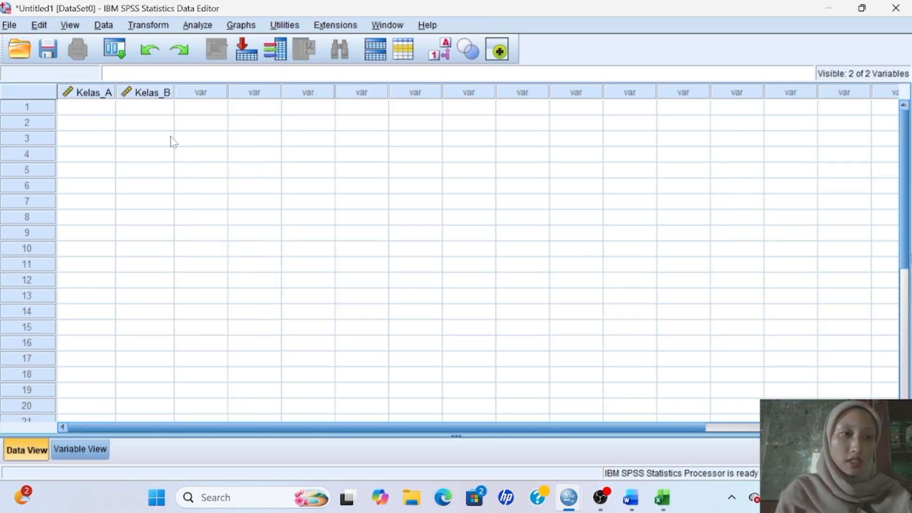
left_click(87, 103)
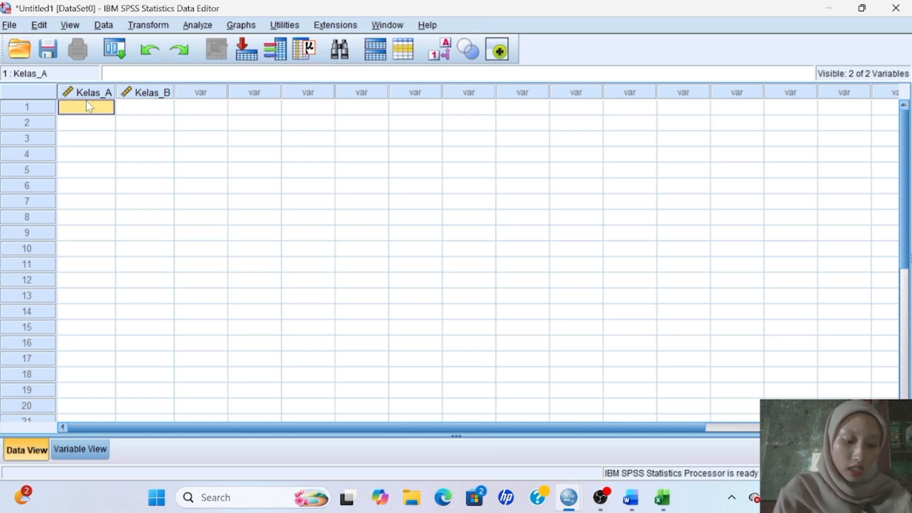
key("ctrl+v")
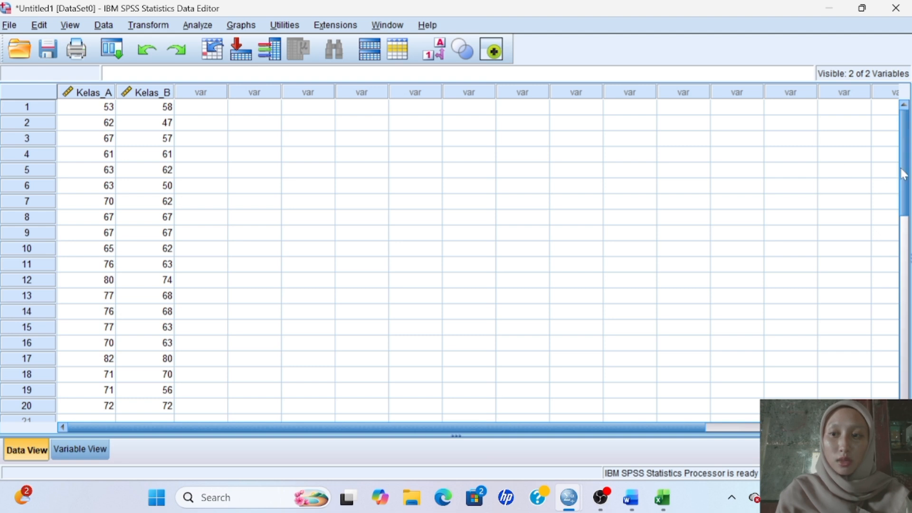
mouse_move(904, 178)
left_mouse_down()
mouse_move(903, 240)
mouse_move(896, 143)
mouse_move(902, 235)
mouse_move(901, 177)
left_mouse_up()
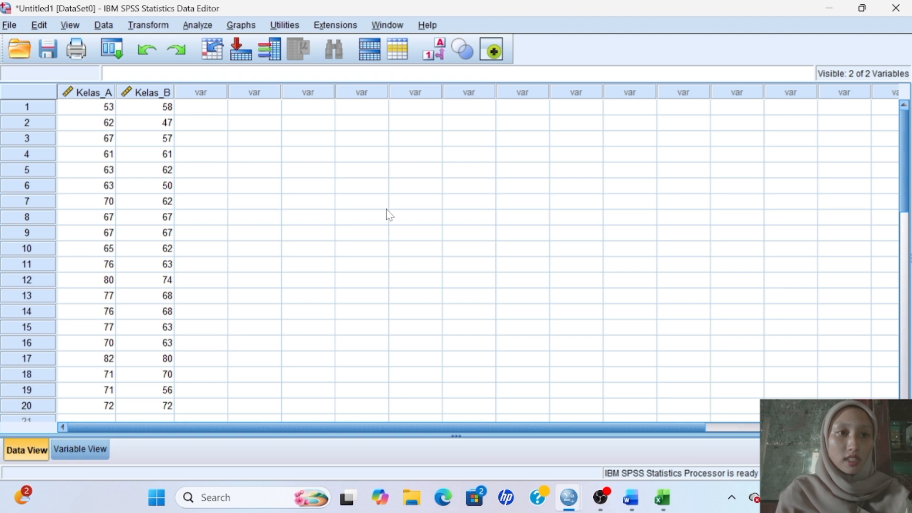
Step: Start an Explore analysis from the descriptive statistics with Kelas_A and Kelas_B as dependent variables
left_click(200, 26)
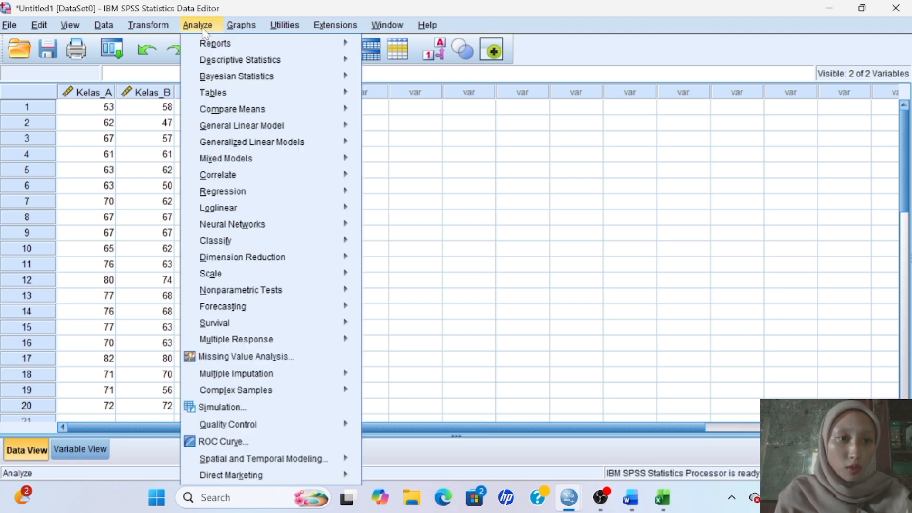
mouse_move(207, 59)
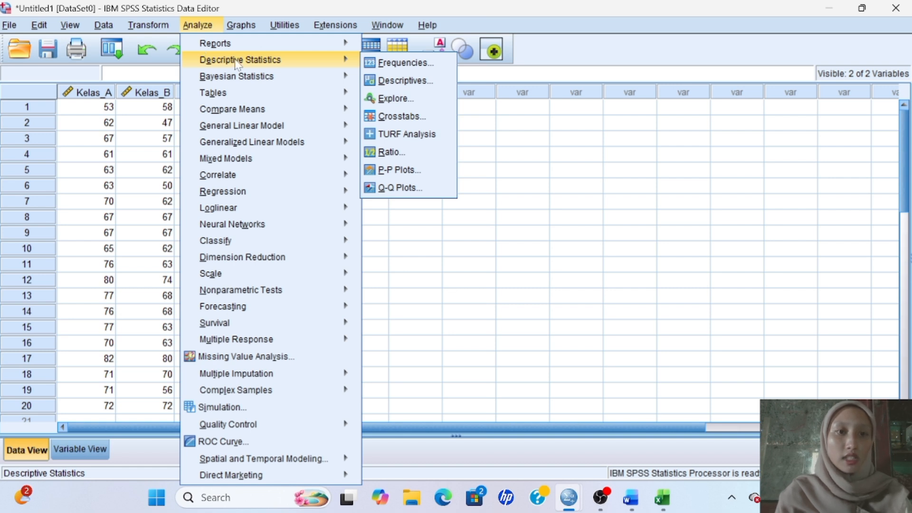
left_click(391, 98)
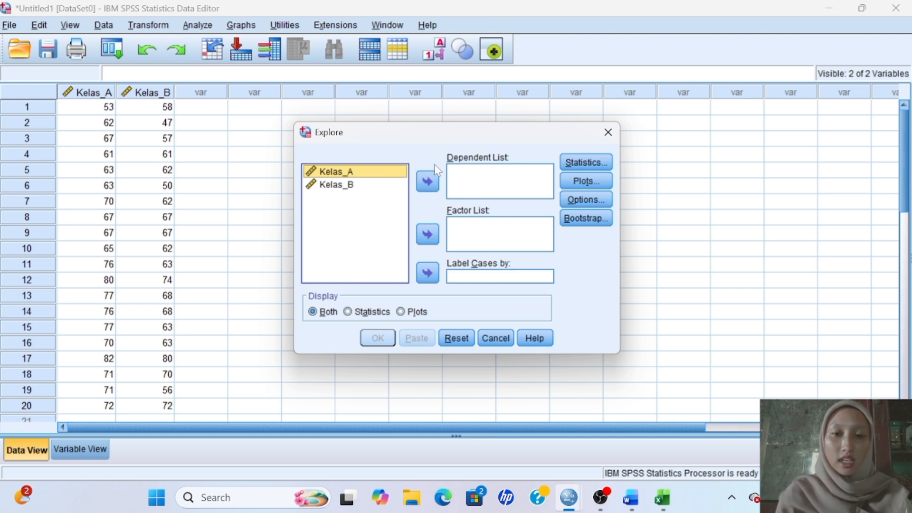
left_click(437, 182)
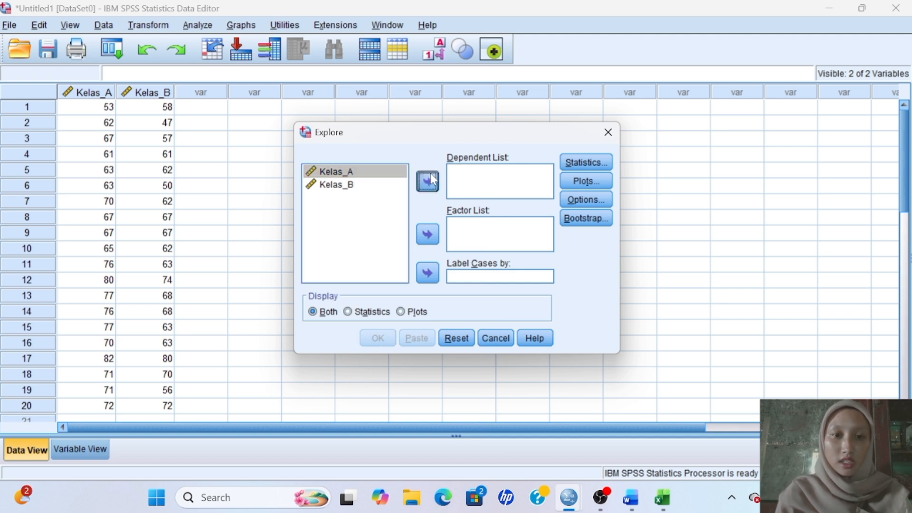
left_click(375, 171)
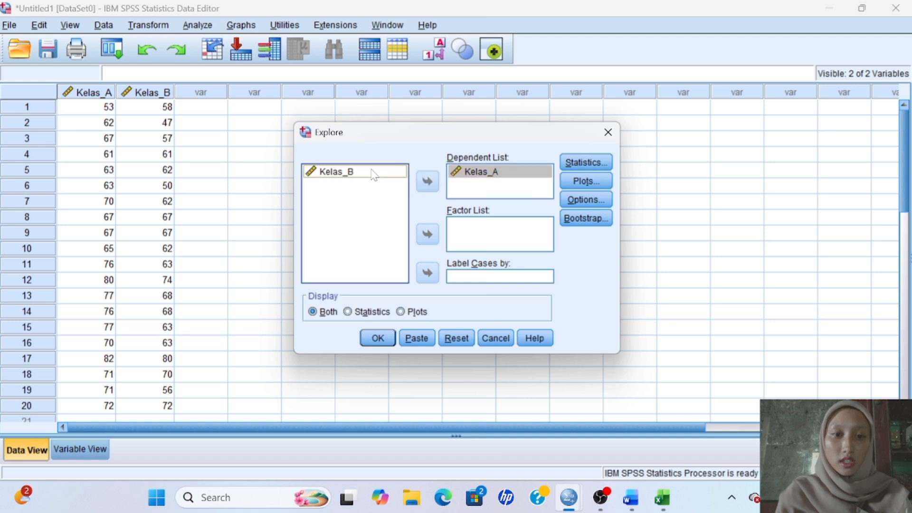
left_click(427, 184)
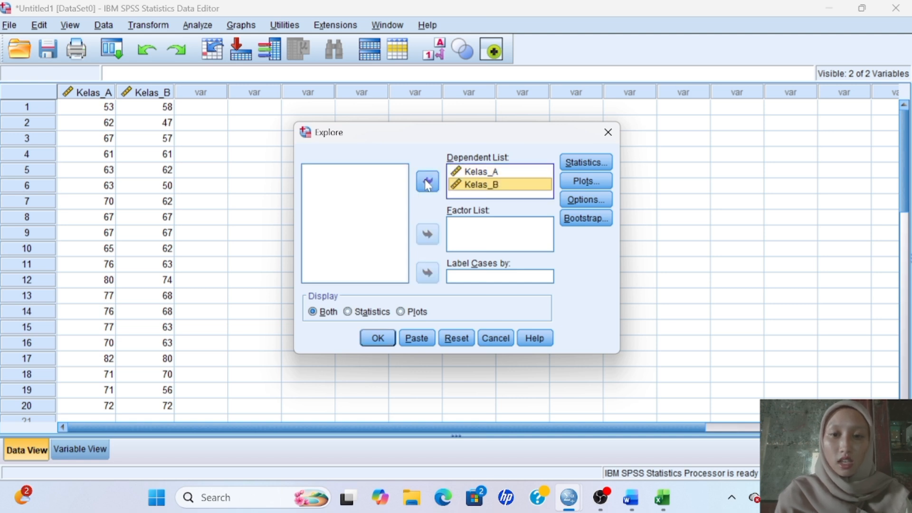
Step: Enable normality plots with tests for the Explore analysis and run it
left_click(585, 181)
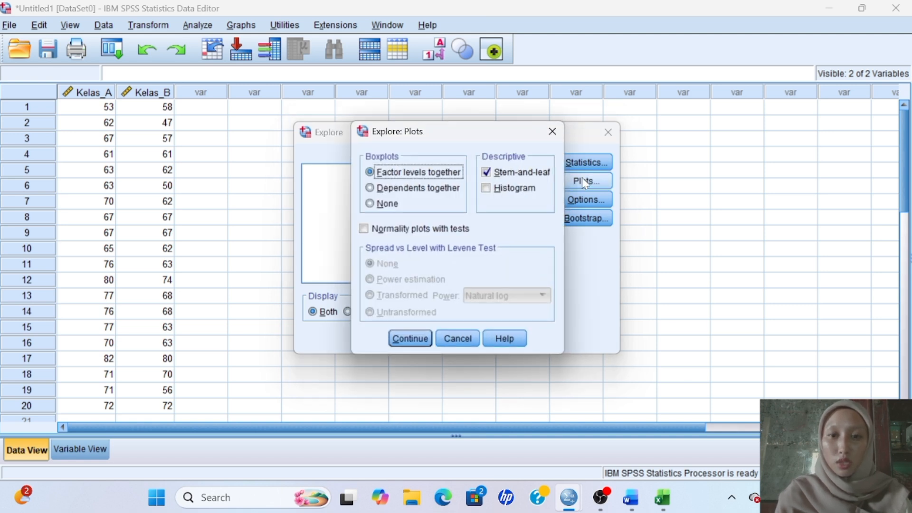
left_click(371, 230)
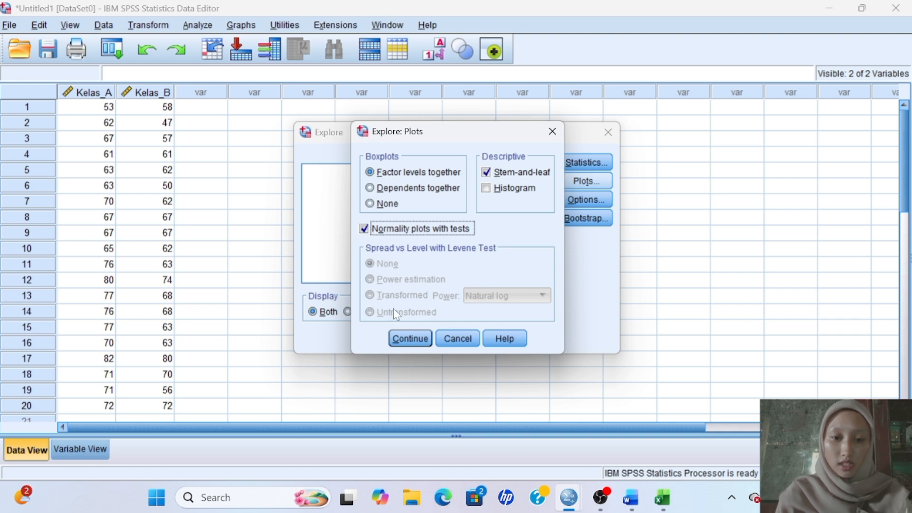
left_click(401, 340)
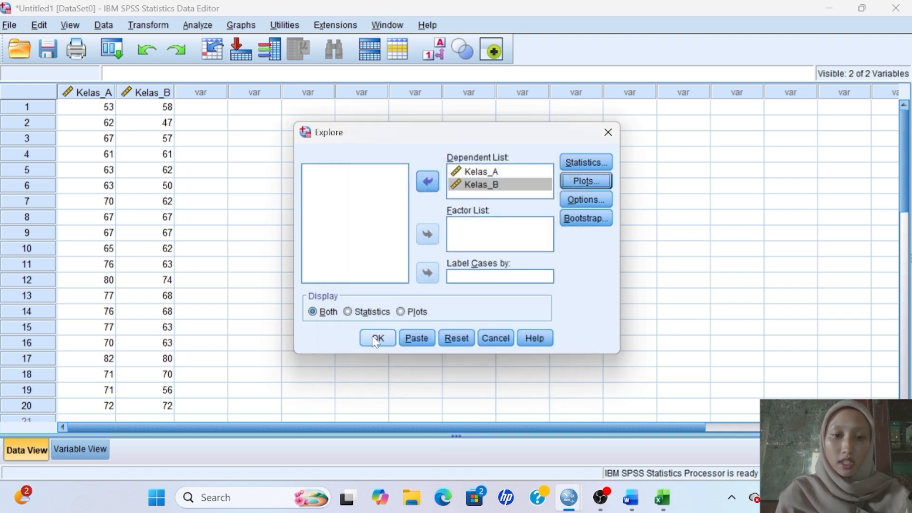
left_click(376, 339)
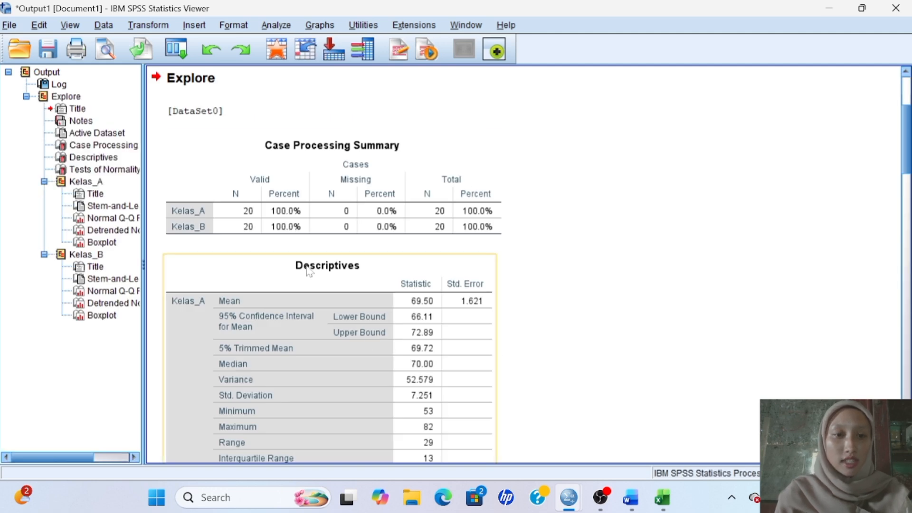
Step: Examine the Tests of Normality table in the output and the written conclusion in the Word document
scroll(896, 223, "down", 5)
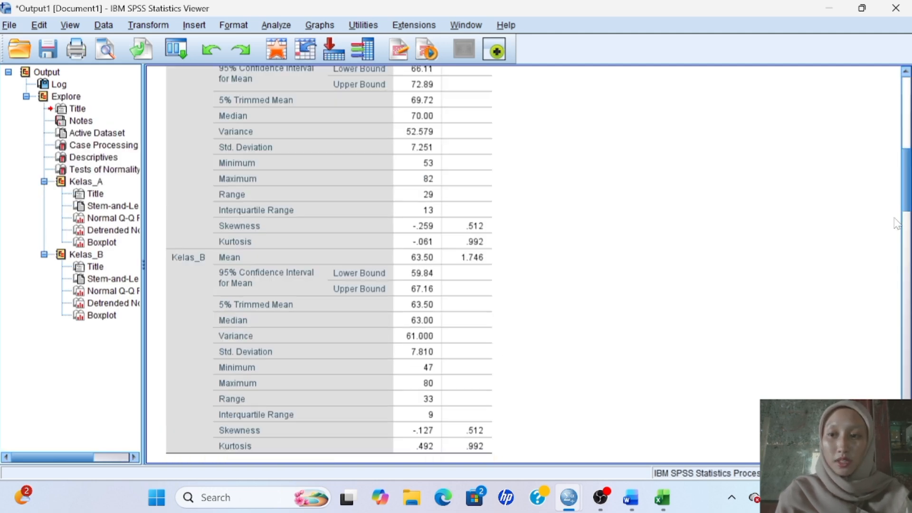
scroll(896, 223, "down", 7)
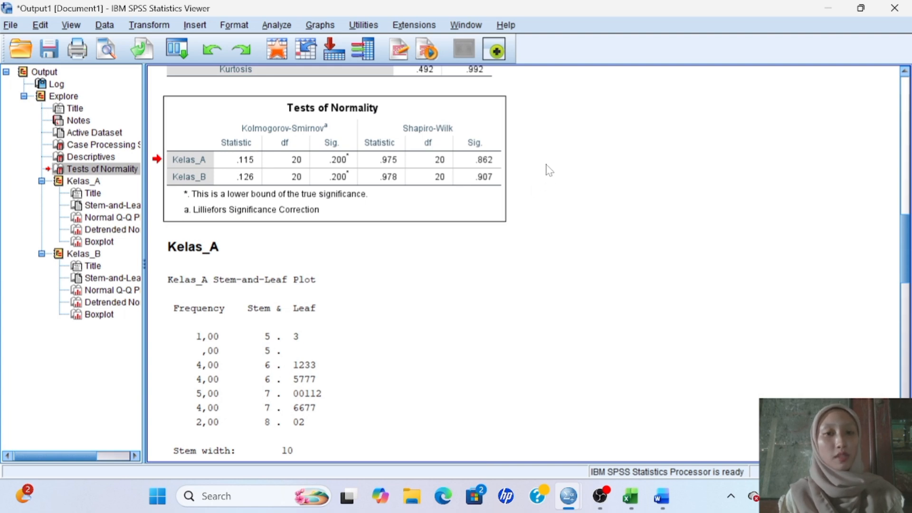
left_click(668, 503)
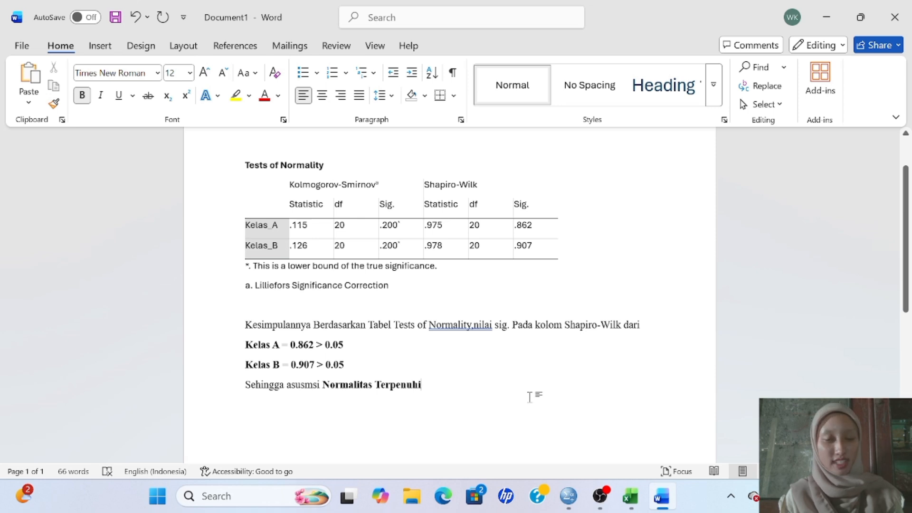
mouse_move(908, 261)
left_mouse_down()
mouse_move(909, 290)
mouse_move(909, 266)
left_mouse_up()
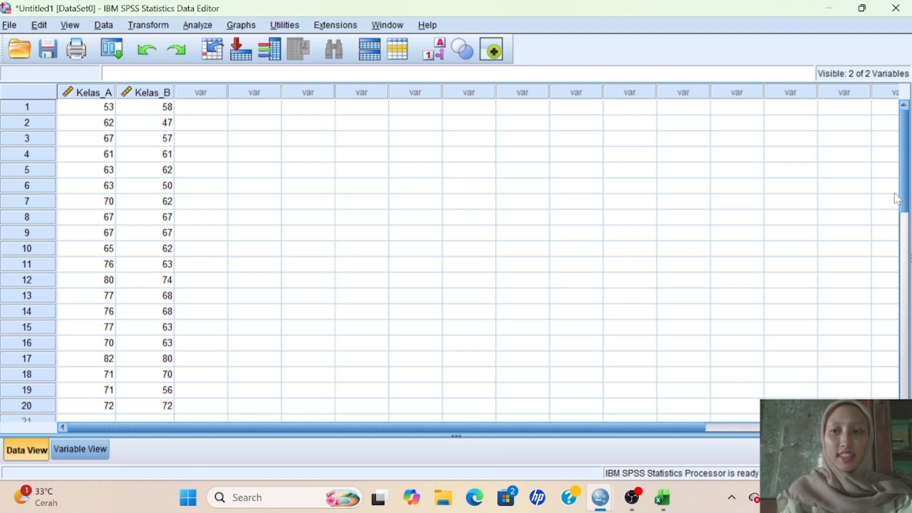
mouse_move(903, 195)
left_mouse_down()
mouse_move(890, 346)
mouse_move(887, 188)
left_mouse_up()
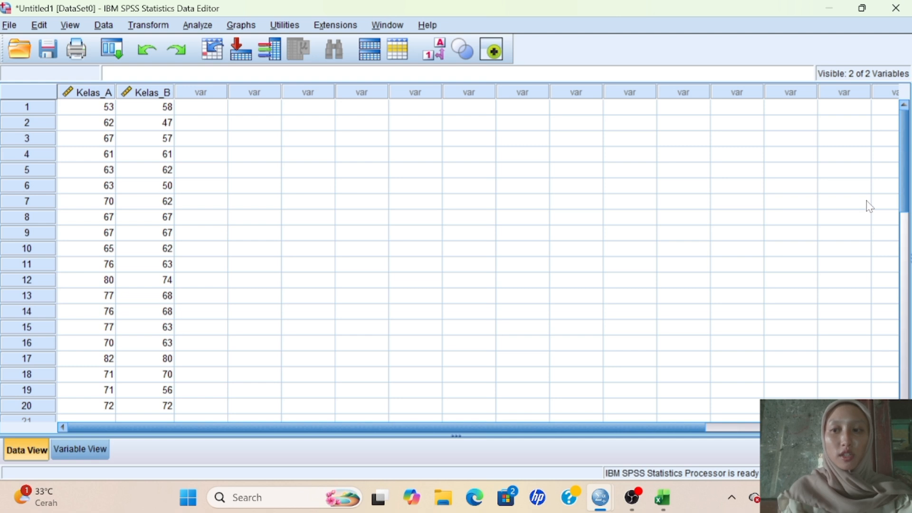
left_click_drag(908, 203, 883, 194)
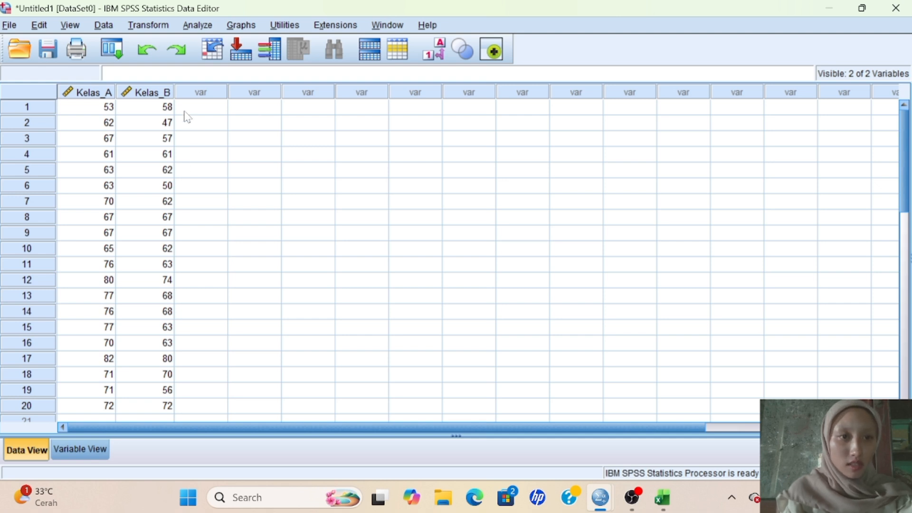
Step: Start a One-Way ANOVA from the compare-means analyses with Kelas_A as the dependent variable and Kelas_B as the factor
left_click(201, 30)
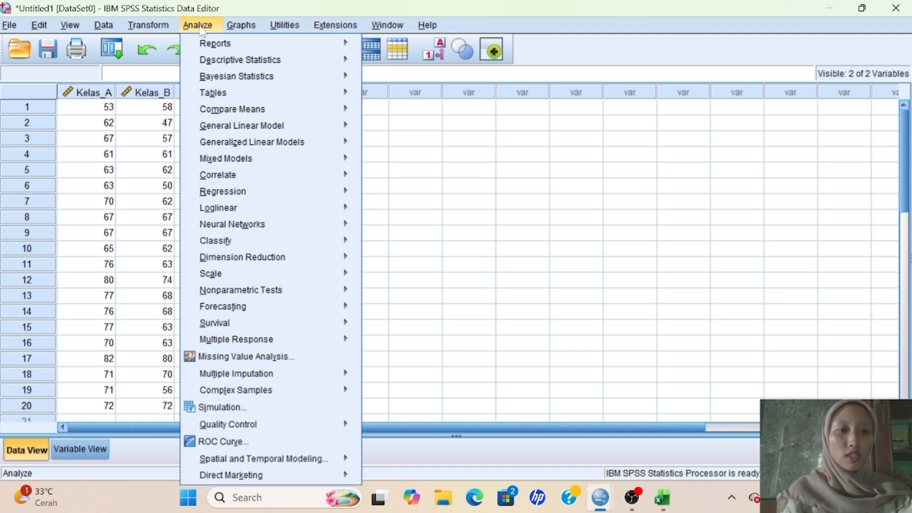
mouse_move(216, 58)
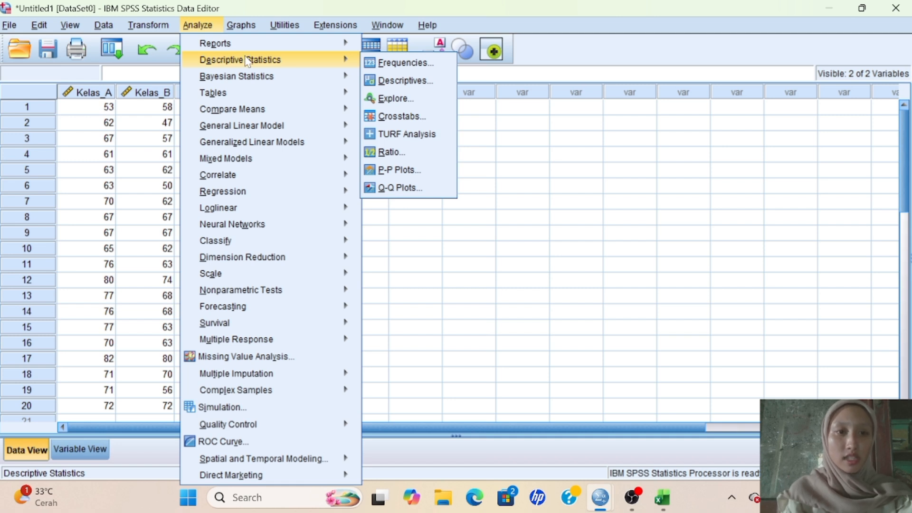
mouse_move(268, 116)
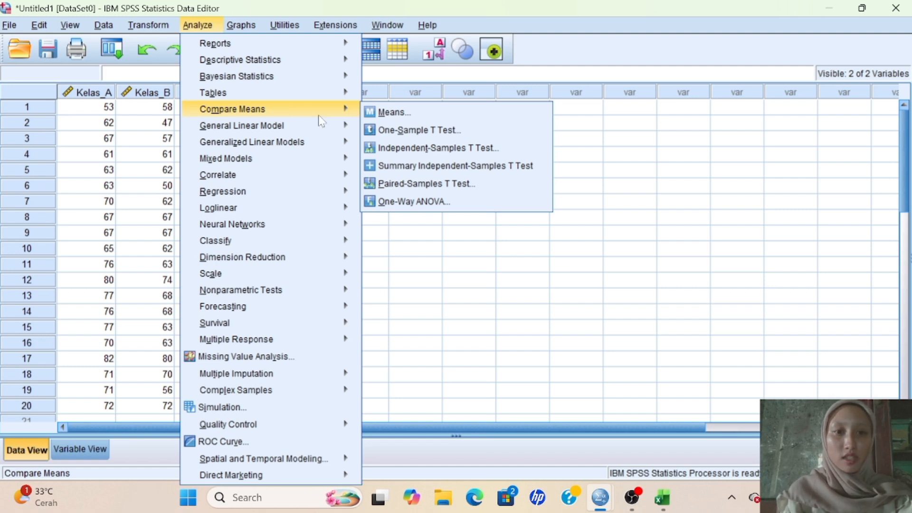
left_click(389, 204)
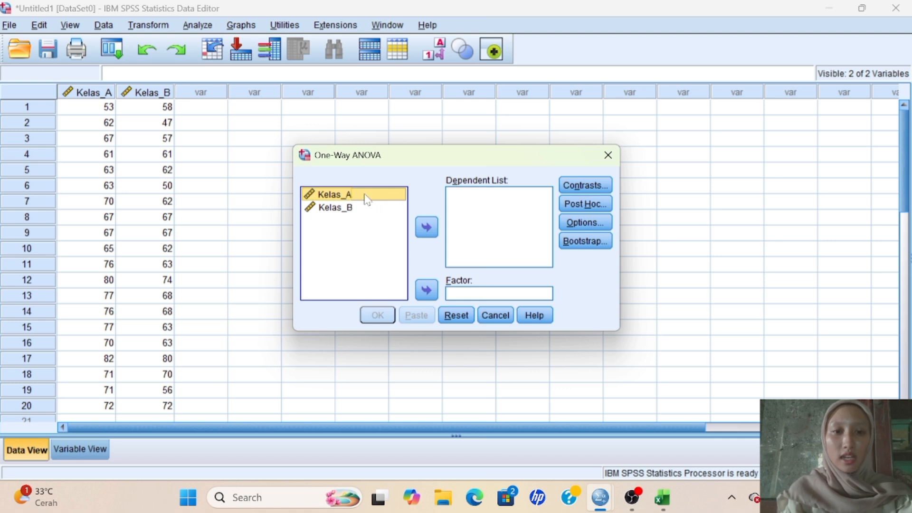
left_click(436, 232)
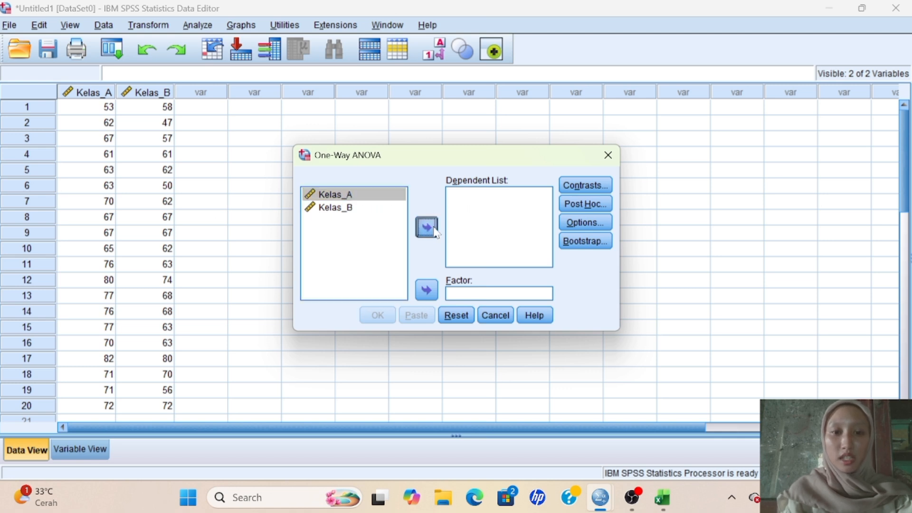
left_click(386, 195)
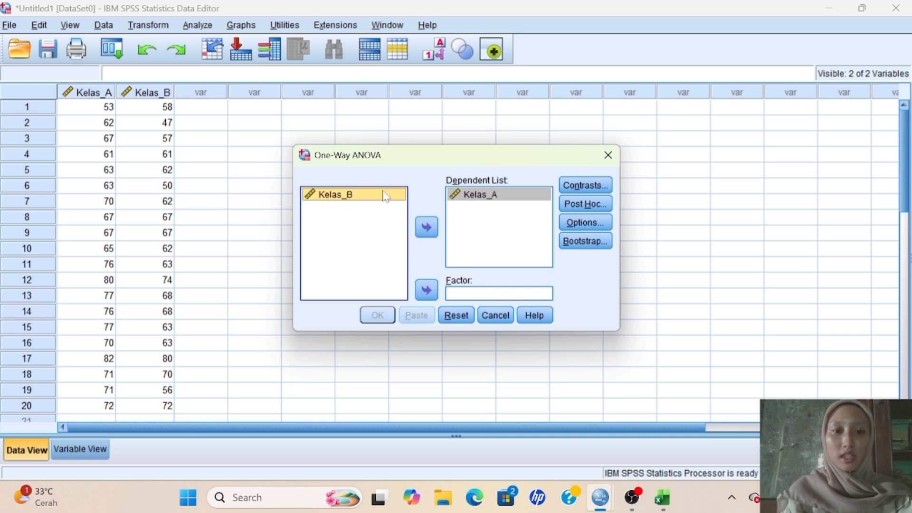
left_click(427, 292)
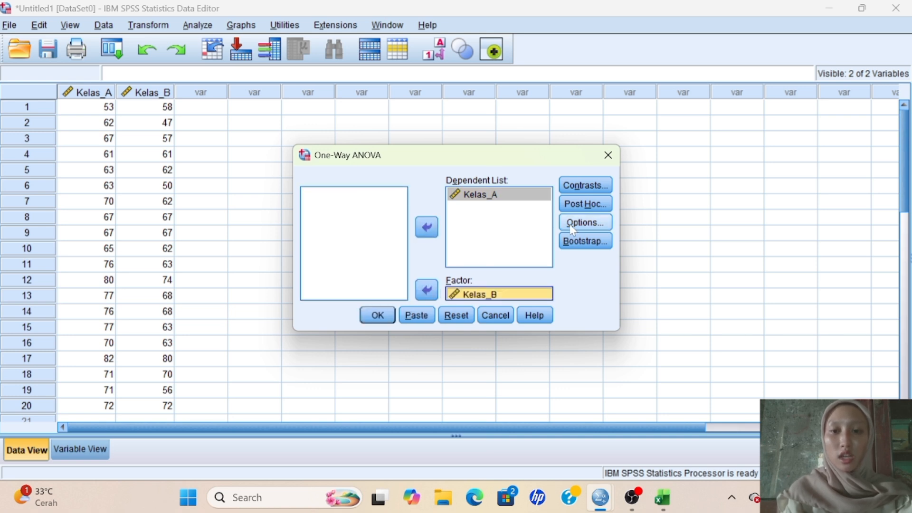
Step: Enable the homogeneity of variance test for the One-Way ANOVA and run the analysis
left_click(584, 222)
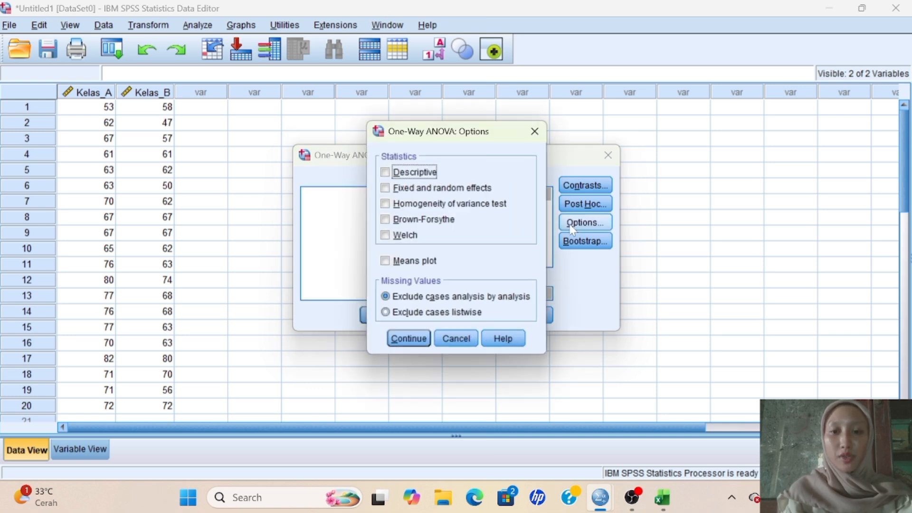
left_click(392, 208)
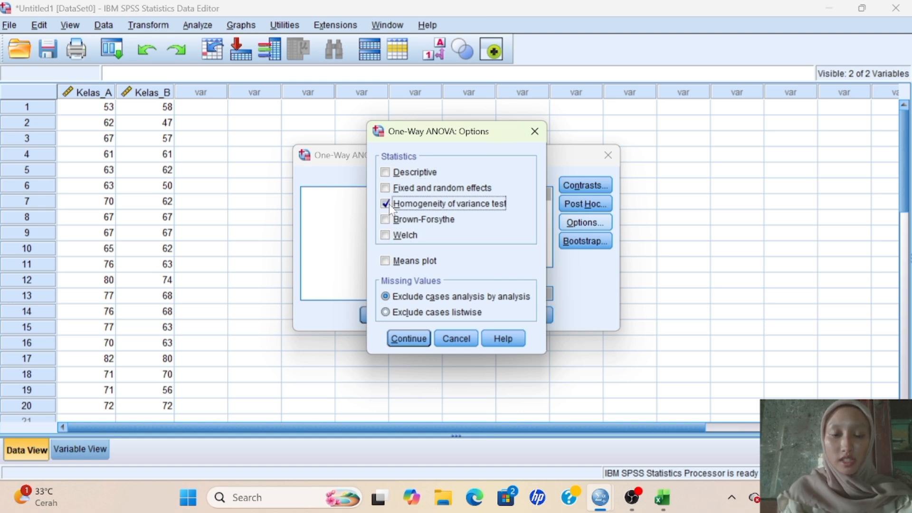
left_click(402, 340)
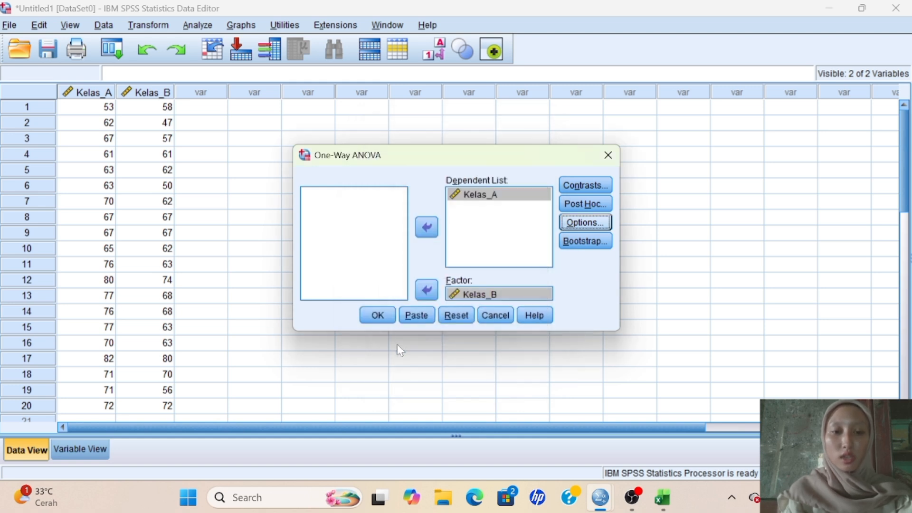
left_click(378, 316)
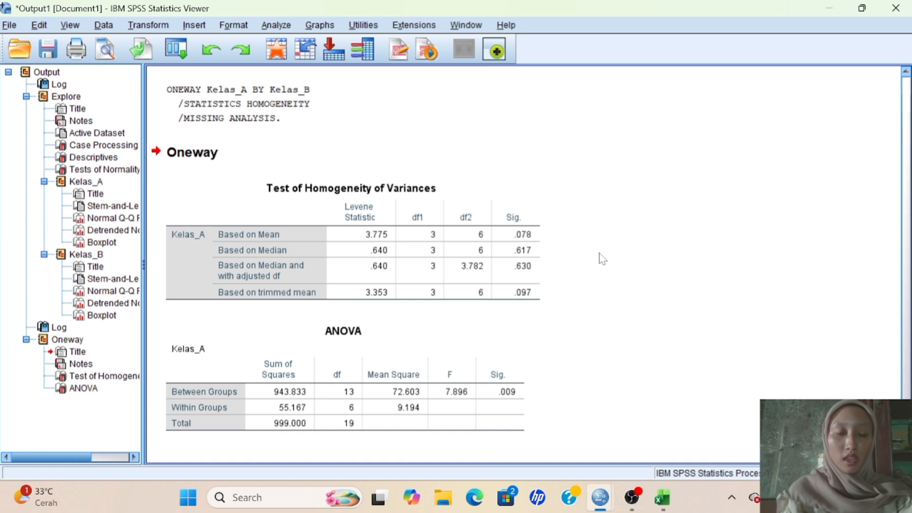
Step: Examine the Test of Homogeneity of Variances and ANOVA tables in the output, and switch to Word to read the written homogeneity conclusion
left_click(395, 219)
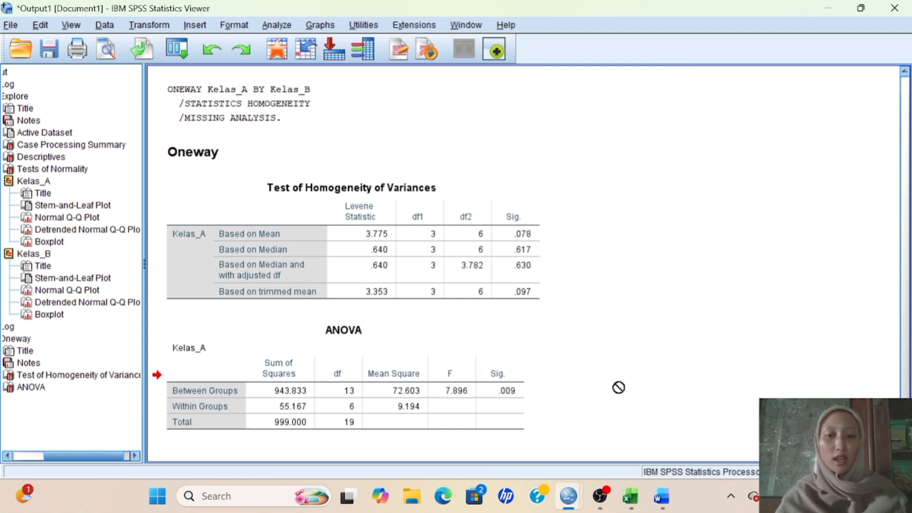
left_click(664, 500)
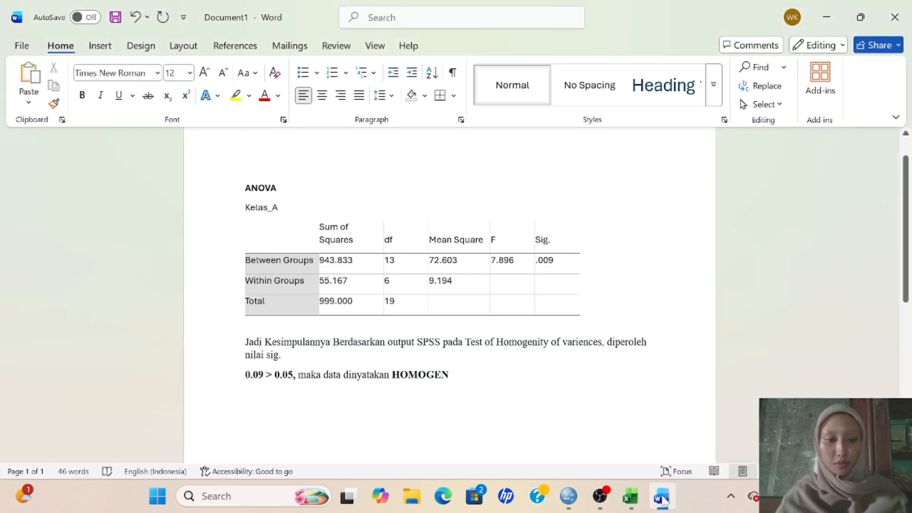